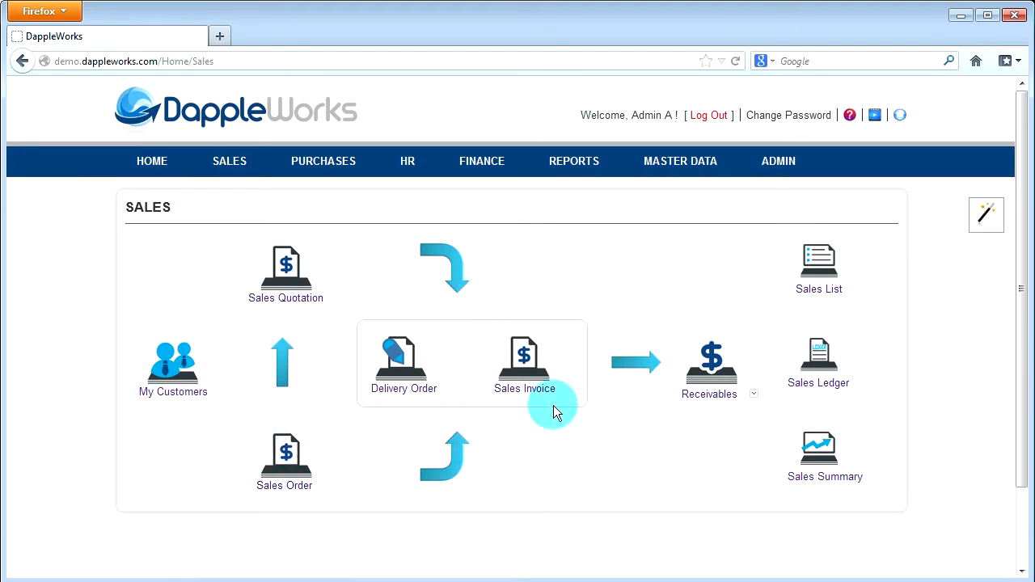
Step: Open the newest Zevo Toys sales quotation for editing and view the transaction types it can be converted to
left_click(285, 271)
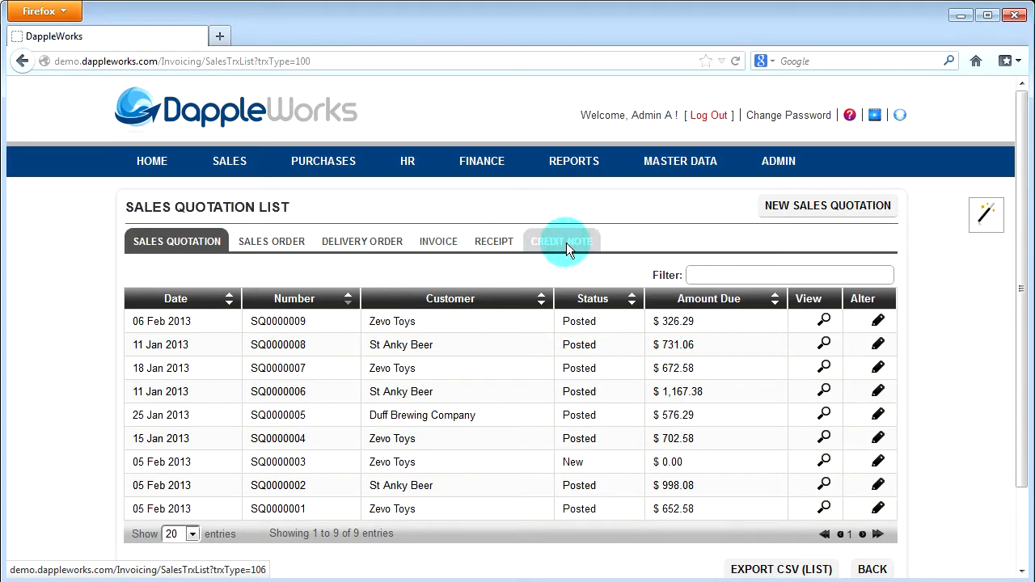
left_click(878, 322)
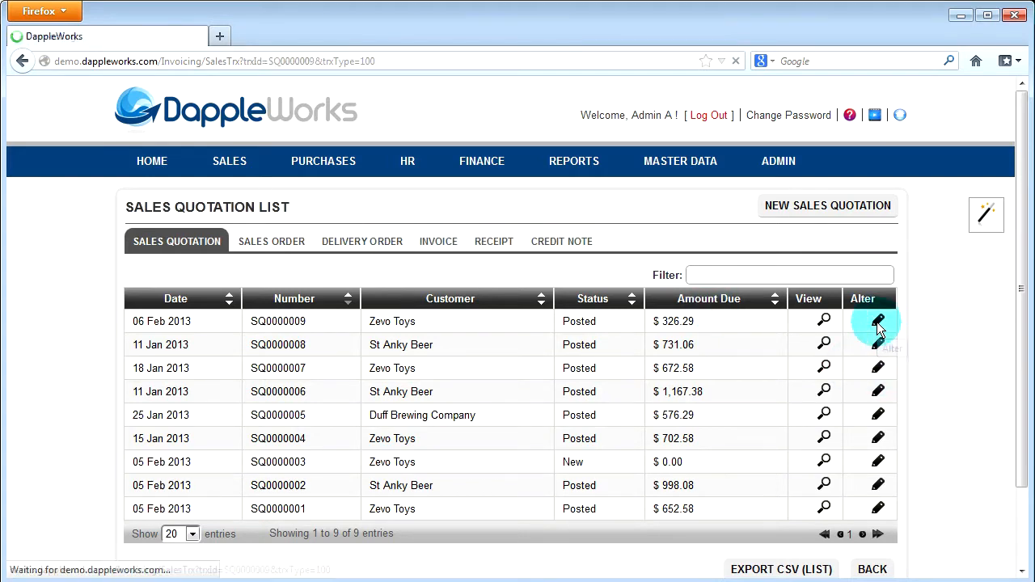
left_click(400, 259)
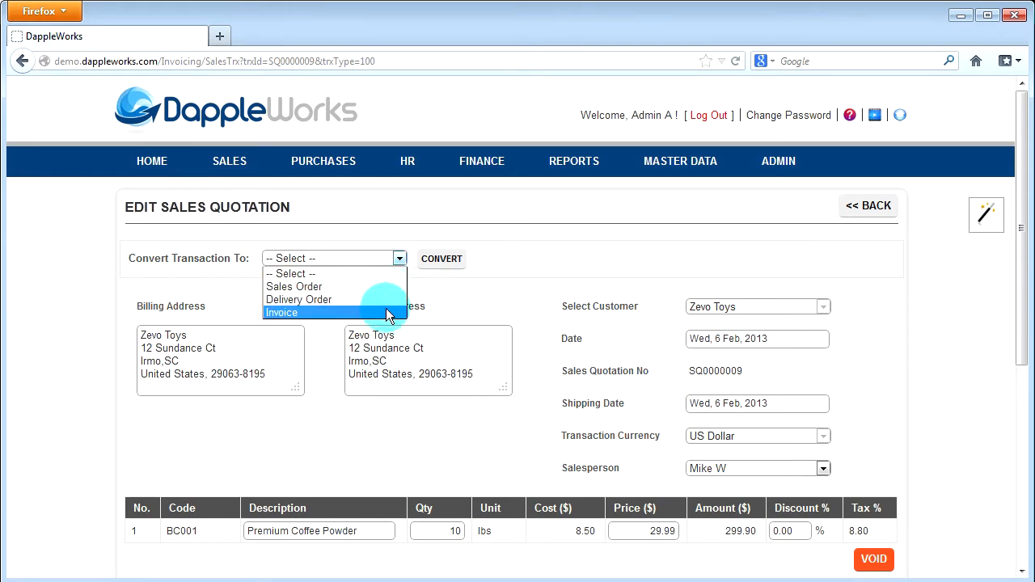
left_click(538, 264)
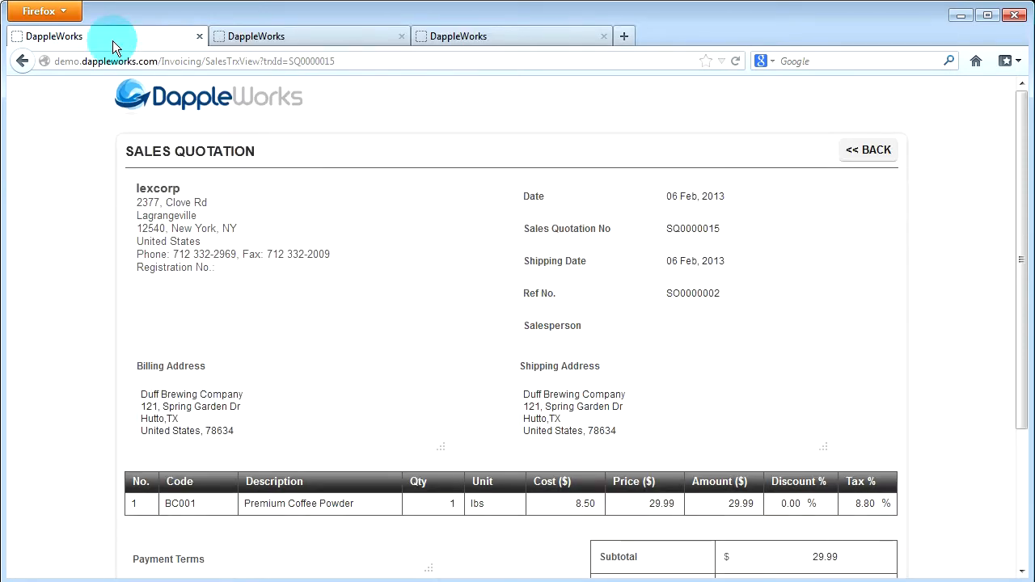
Step: Look through the related invoice and the document open in the last browser tab
left_click(286, 38)
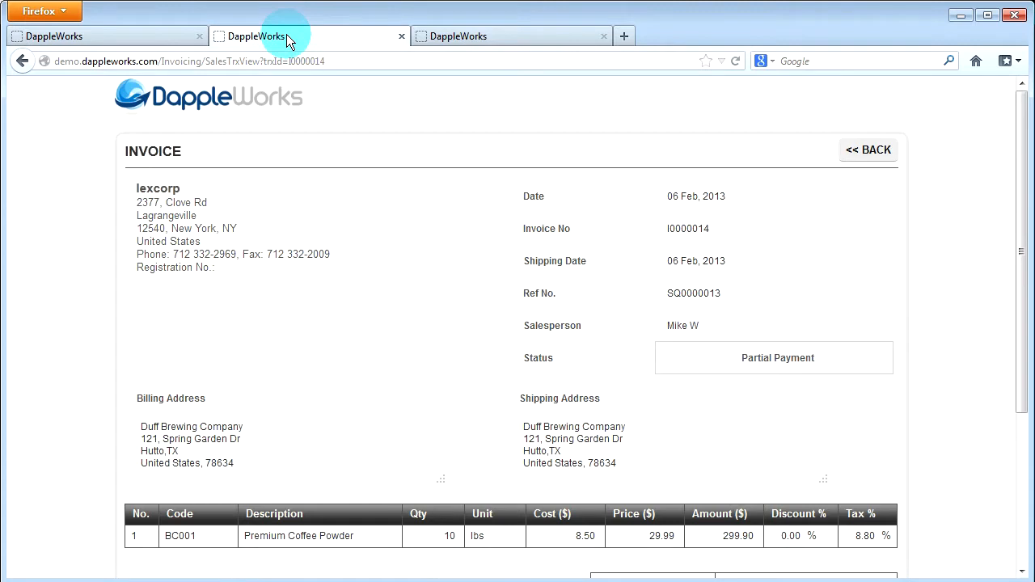
left_click(531, 34)
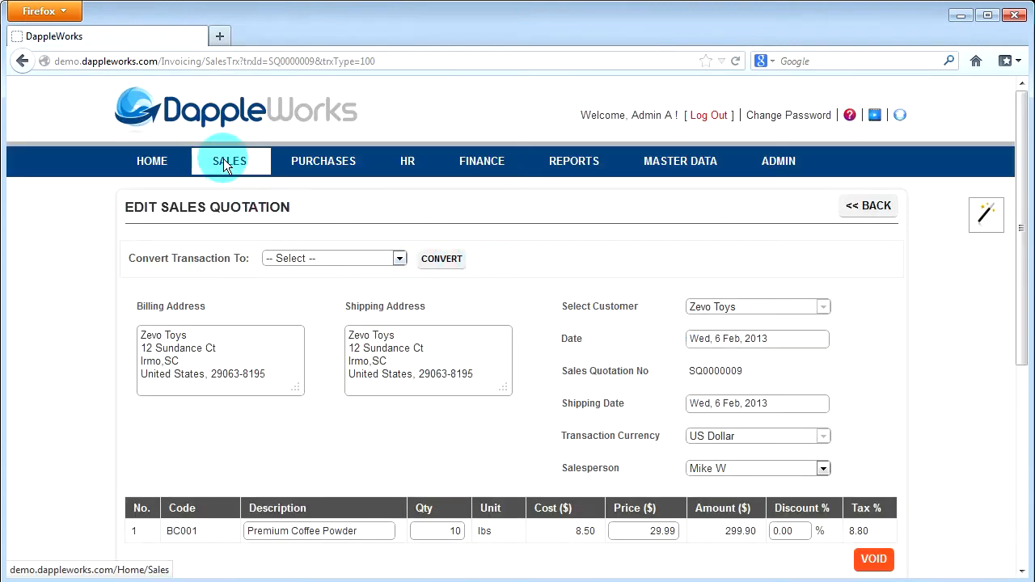
Step: Start a new sales quotation and choose Duff Brewing Company as its customer
left_click(231, 168)
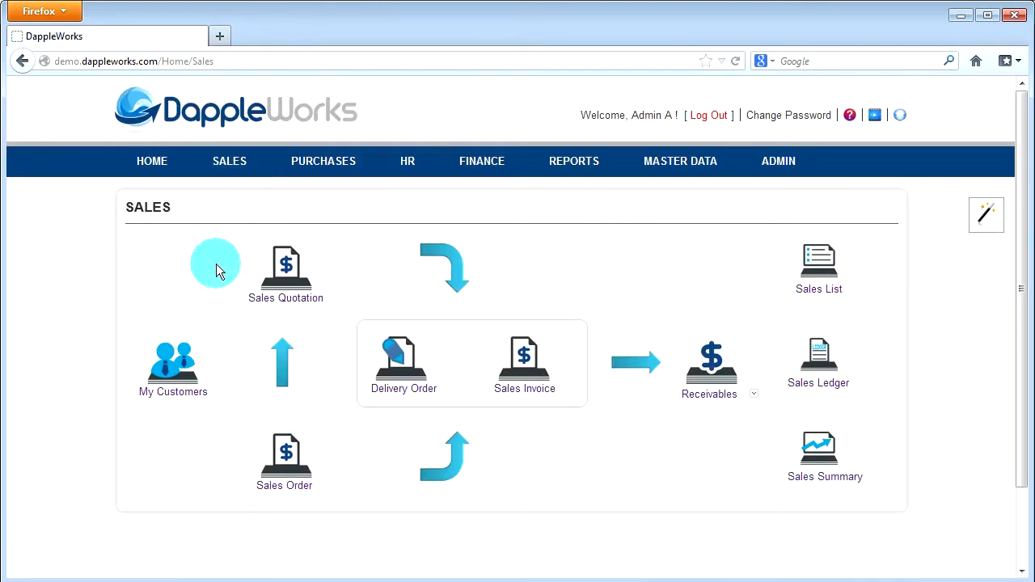
left_click(296, 303)
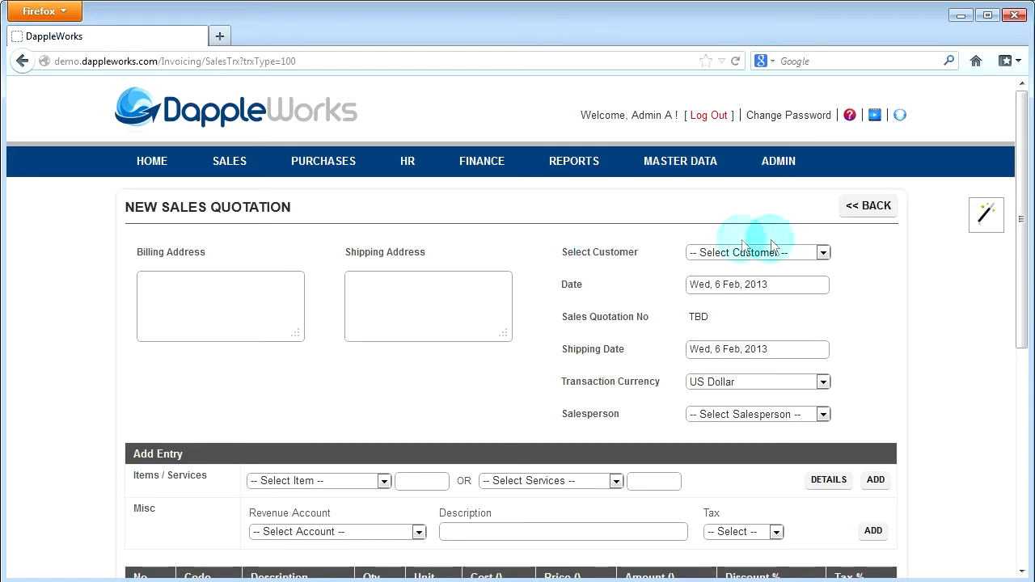
left_click(811, 254)
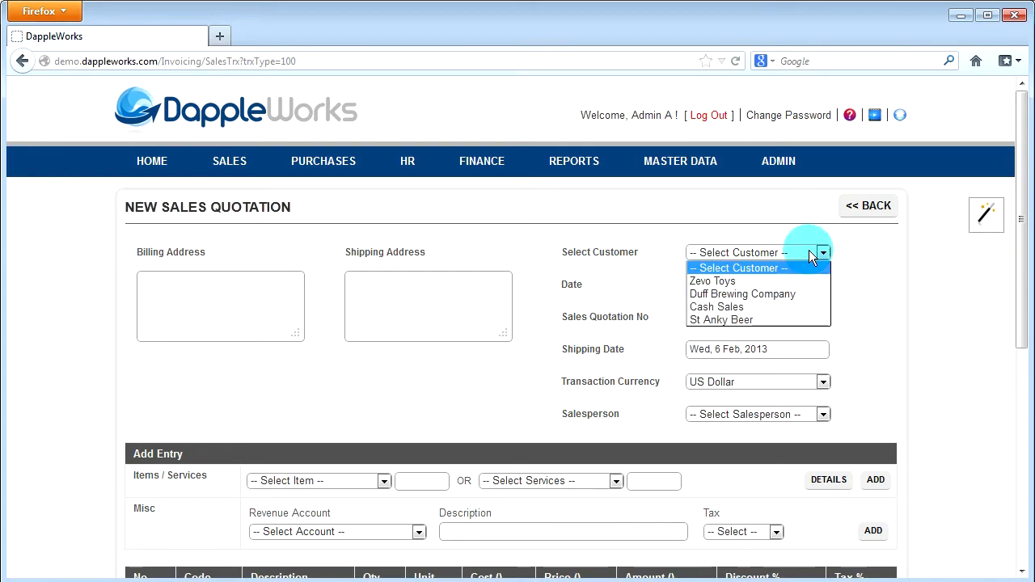
left_click(789, 294)
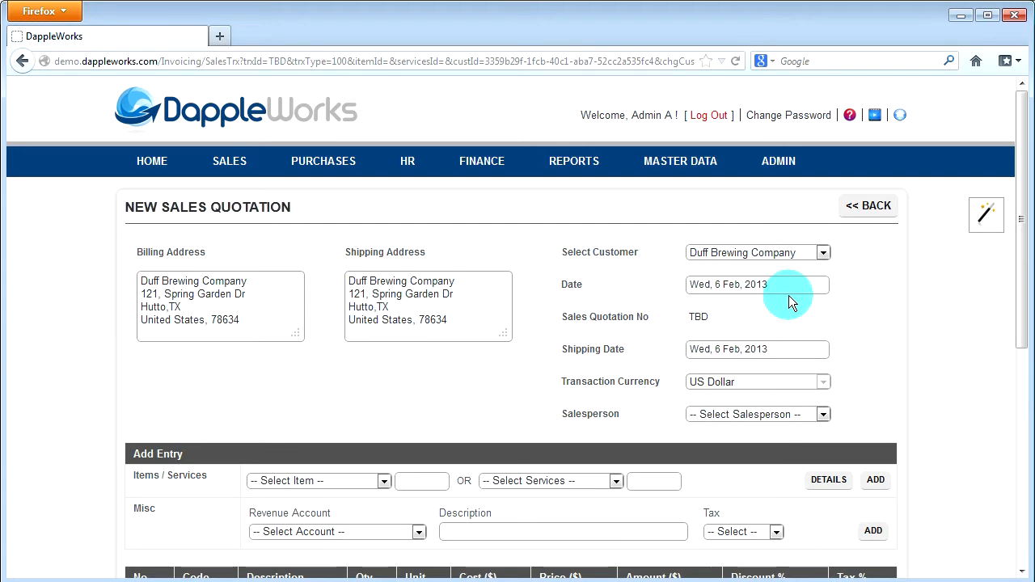
Step: Examine the quotation's customer choices, shipping address and date calendar without changing them
left_click(823, 252)
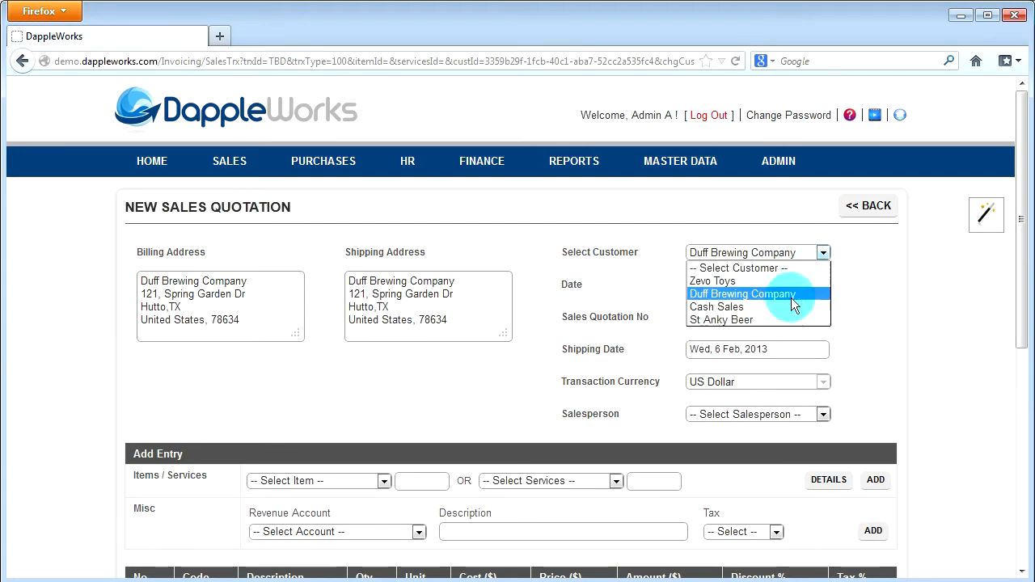
left_click(862, 251)
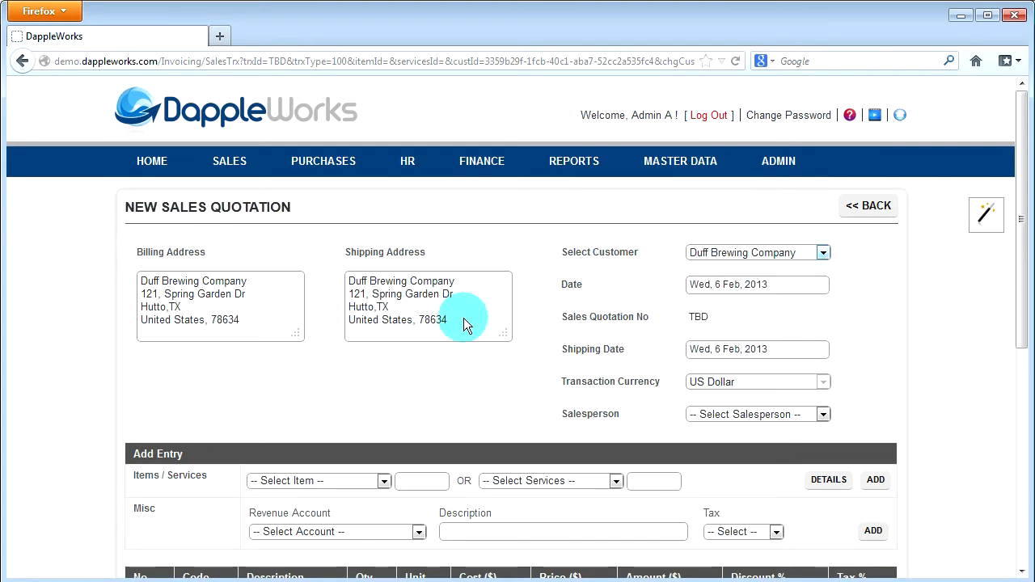
left_click(453, 310)
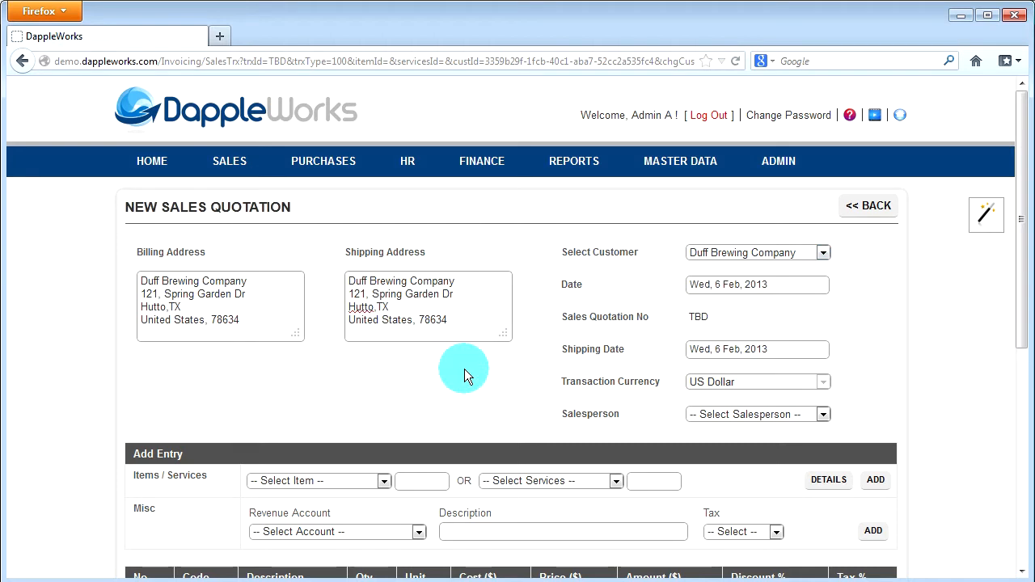
left_click(800, 284)
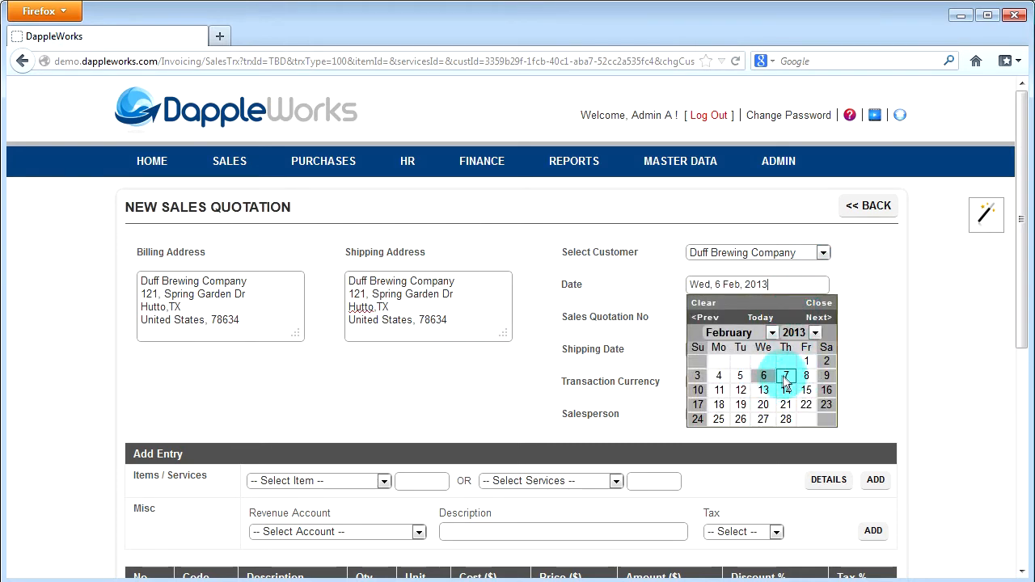
left_click(863, 285)
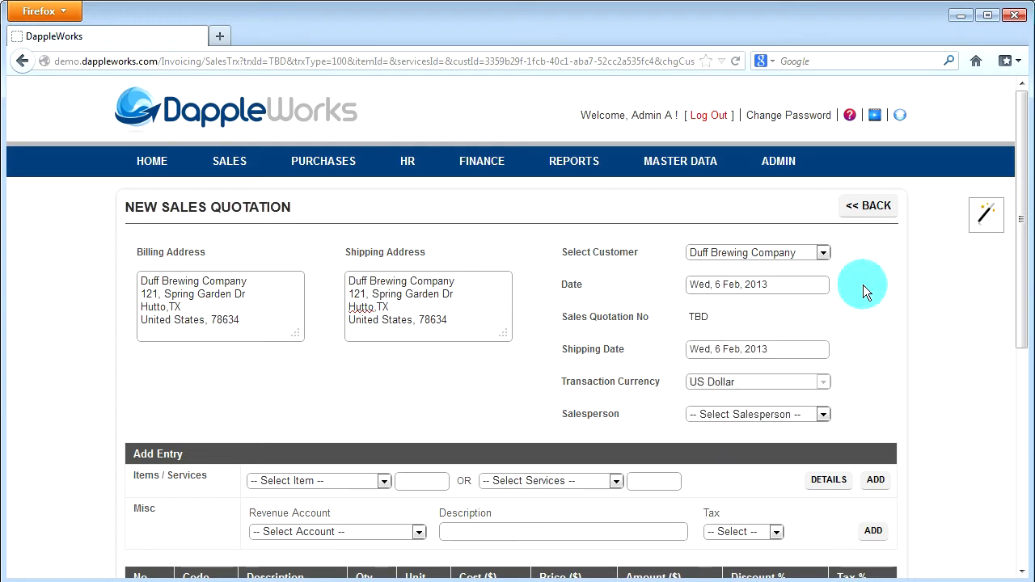
Step: Assign a salesperson to the new sales quotation
left_click(823, 414)
left_click(786, 496)
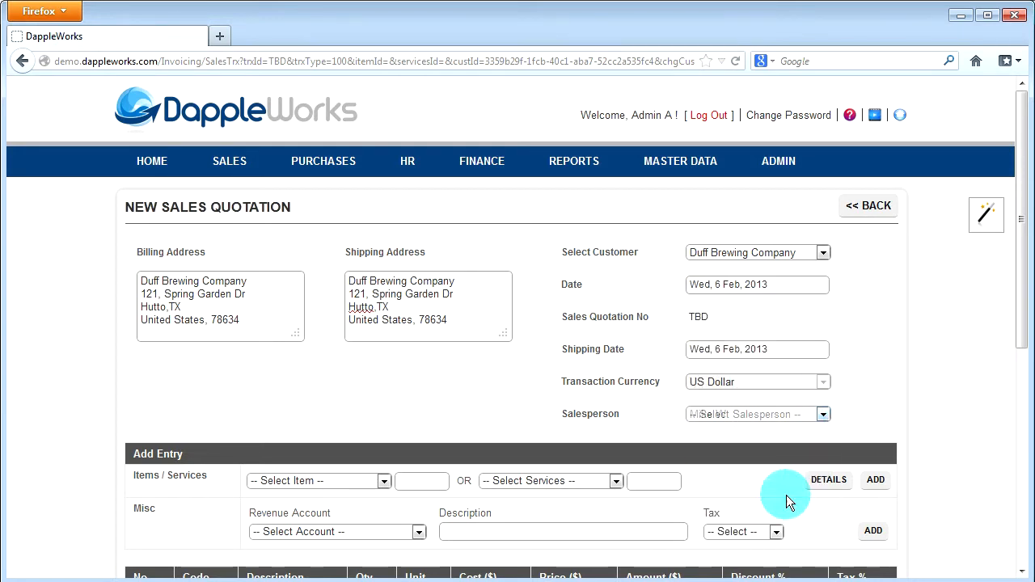
Step: Select the item BC001 | Braze Coffee, view its details and add it to the quotation
left_click_drag(1020, 316, 1008, 493)
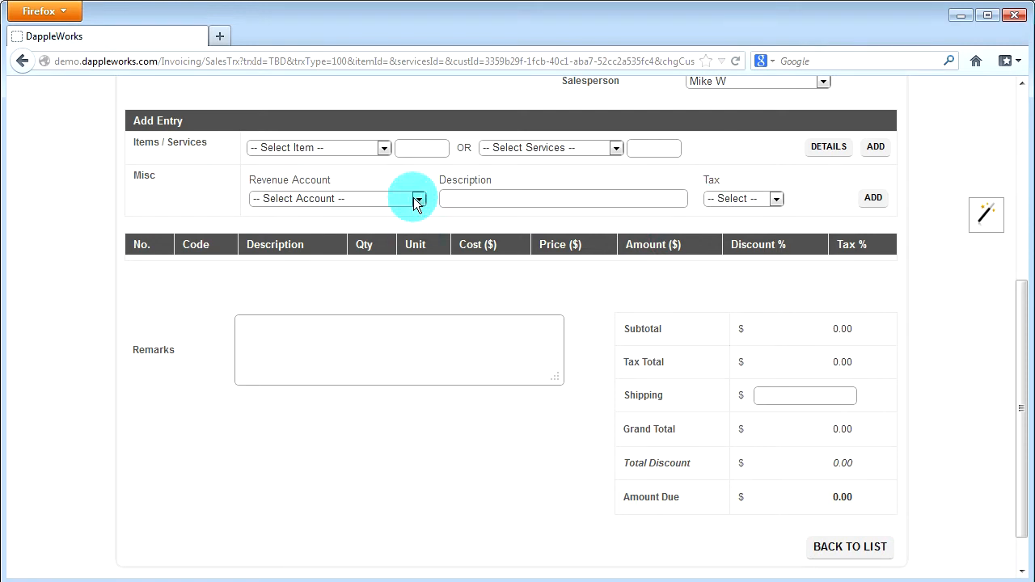
left_click(383, 149)
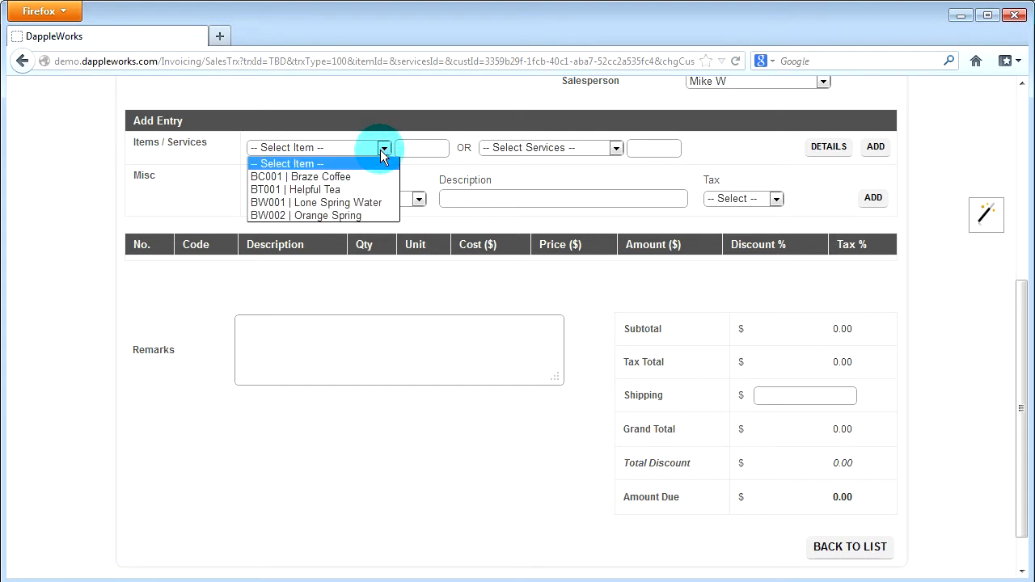
left_click(368, 177)
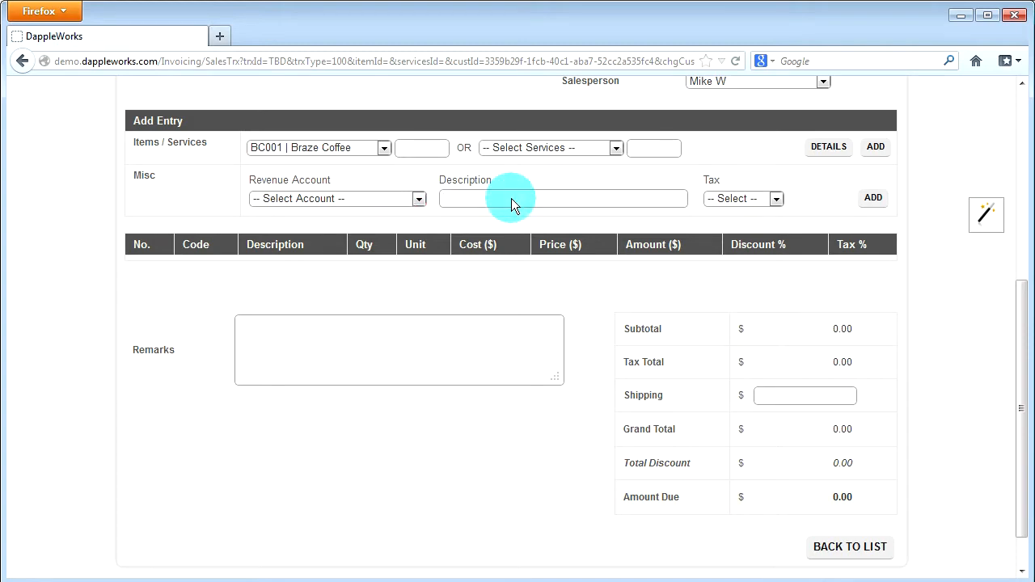
left_click(830, 149)
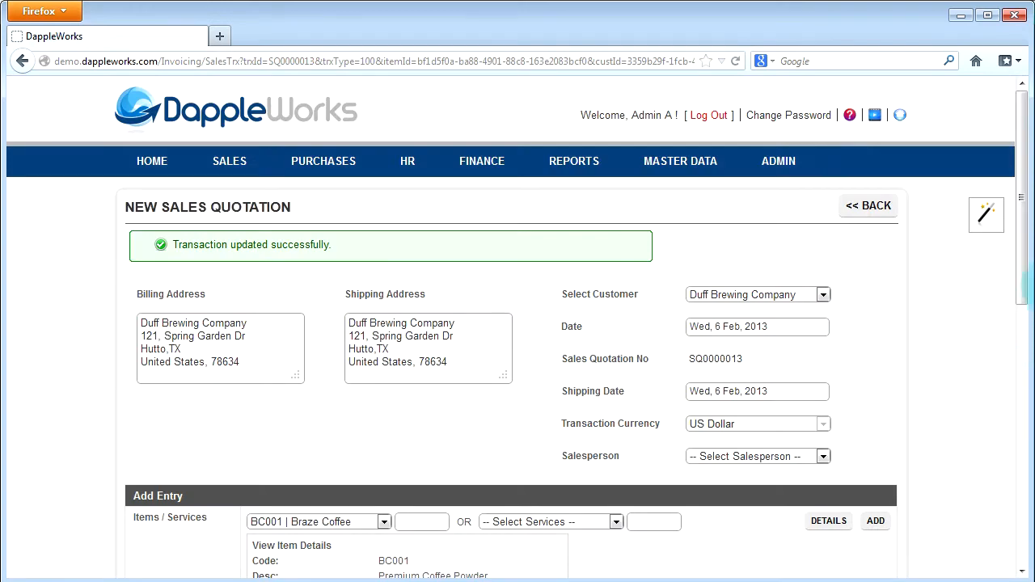
left_click_drag(1023, 276, 1021, 450)
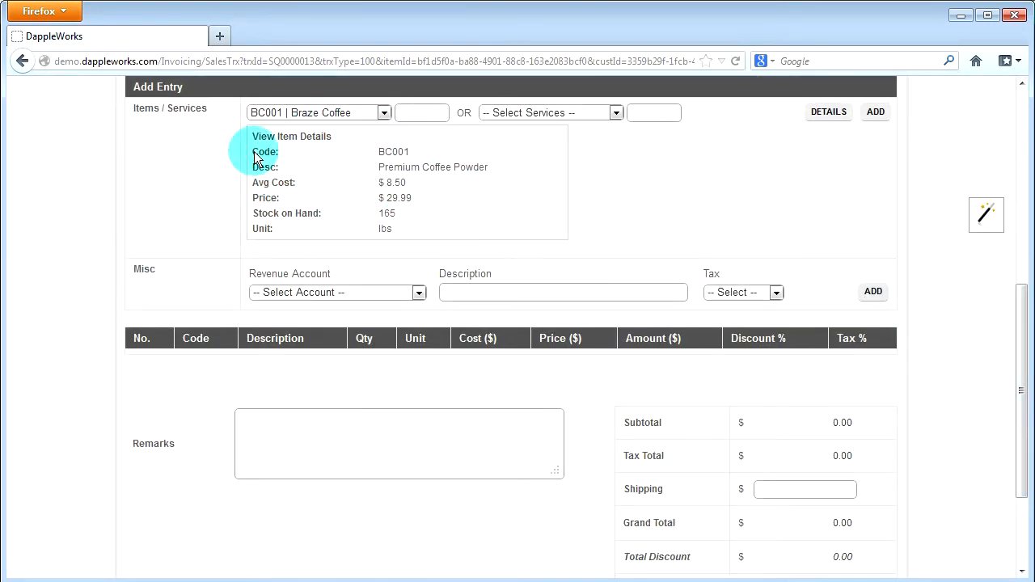
left_click(874, 112)
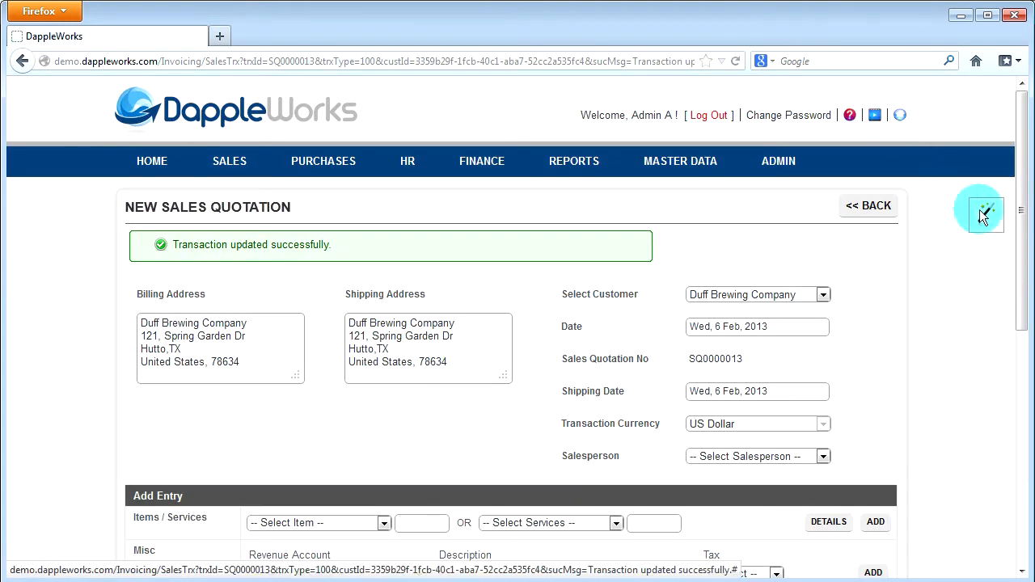
Step: Set the Premium Coffee Powder quantity to 10 and update the quotation
scroll(1015, 330, "down", 5)
left_click(460, 227)
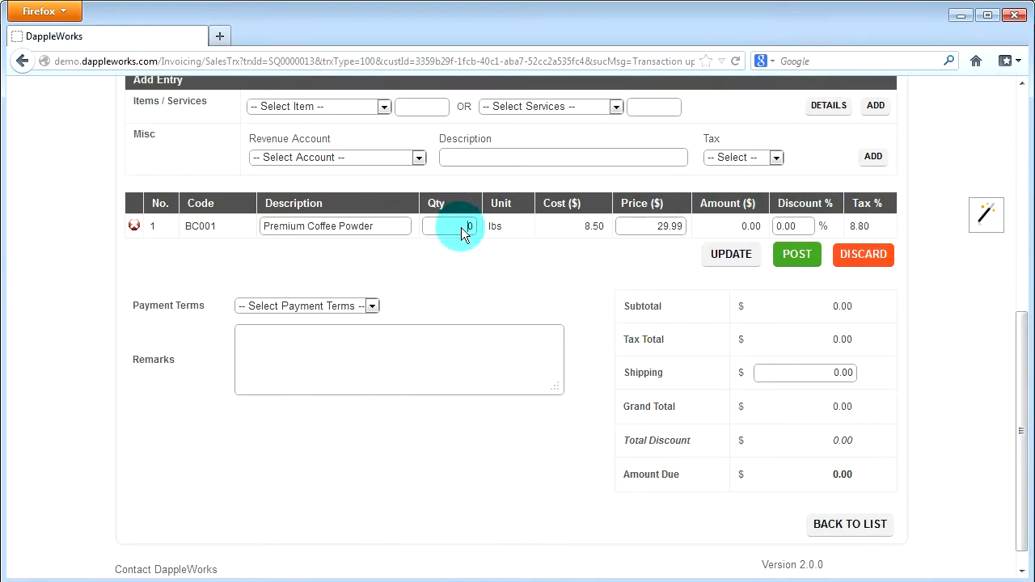
type("10")
left_click(624, 223)
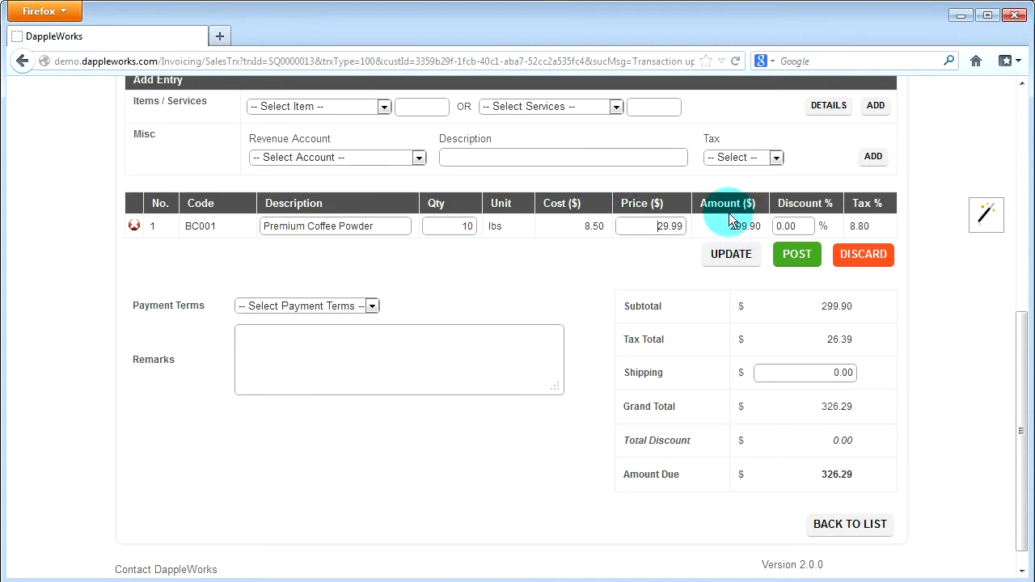
left_click(722, 267)
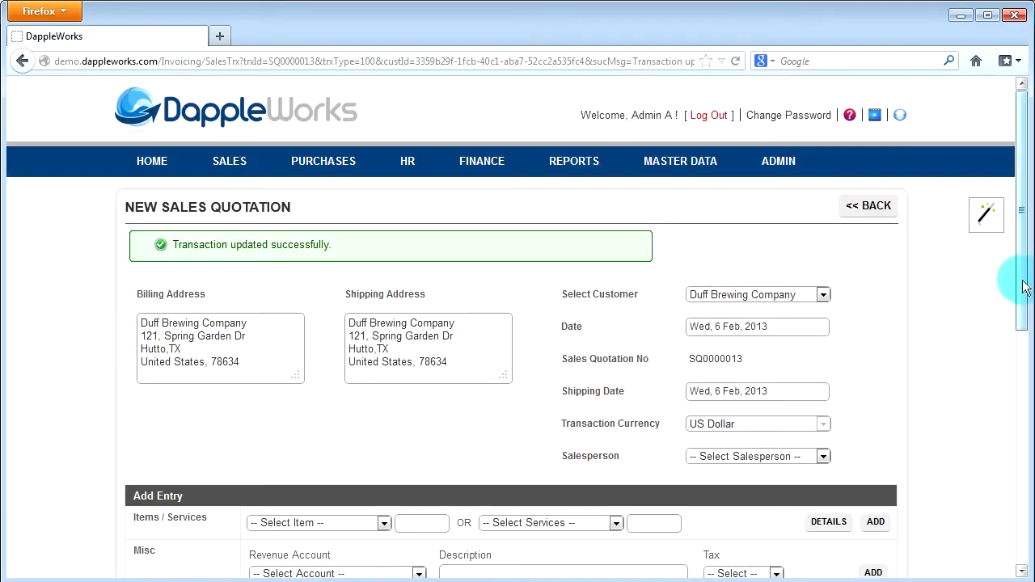
Step: Post the Duff Brewing Company sales quotation and confirm the posting
left_click_drag(1020, 283, 1031, 527)
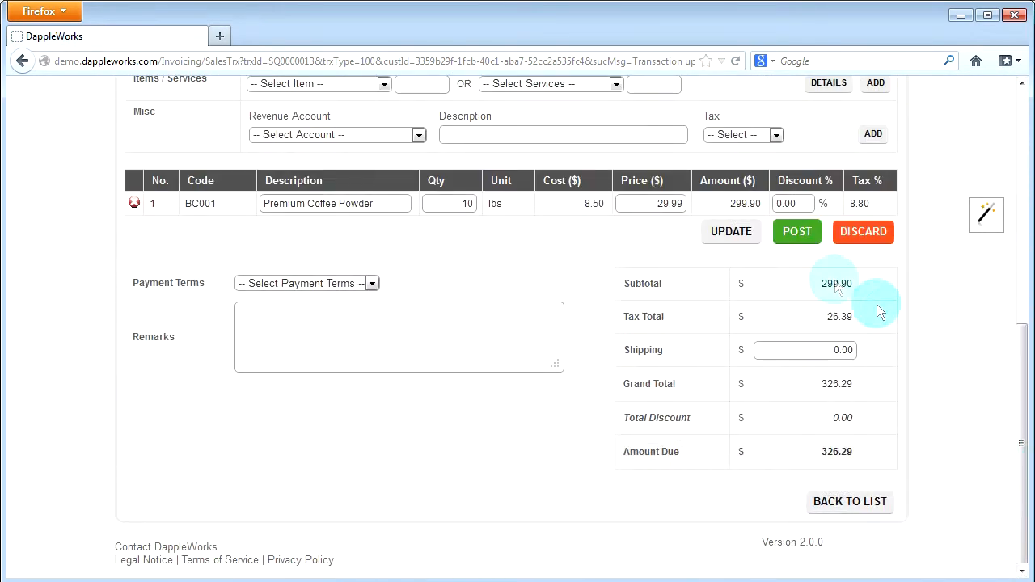
left_click(786, 241)
left_click(504, 296)
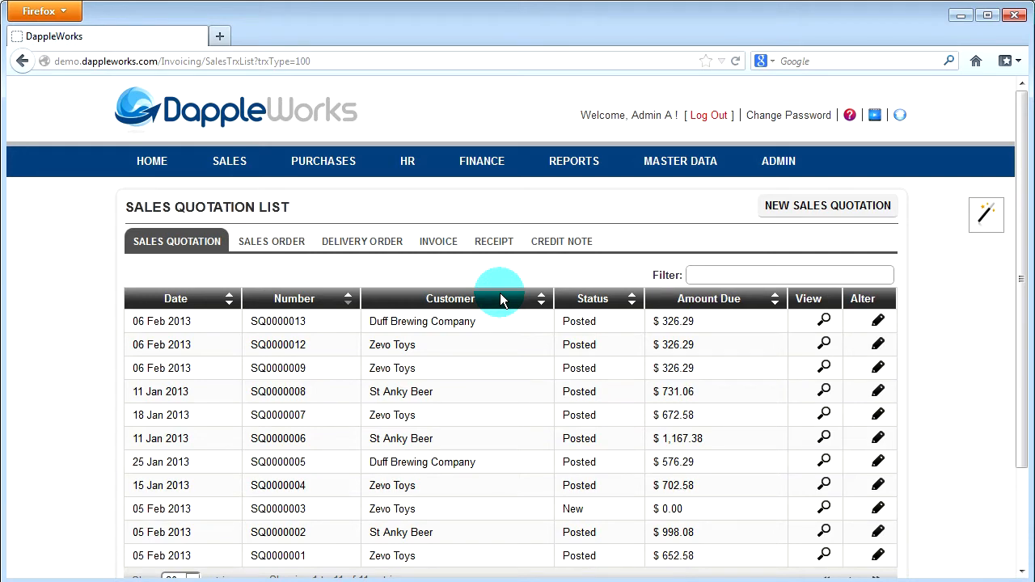
Step: Open the newly posted Duff Brewing Company quotation for editing and convert it to an invoice
left_click(877, 323)
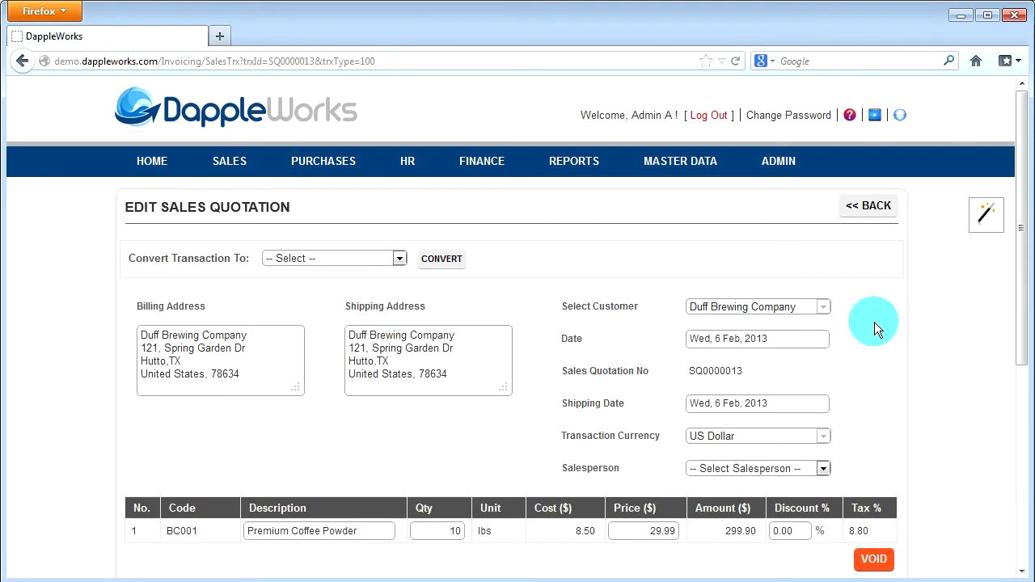
left_click(371, 258)
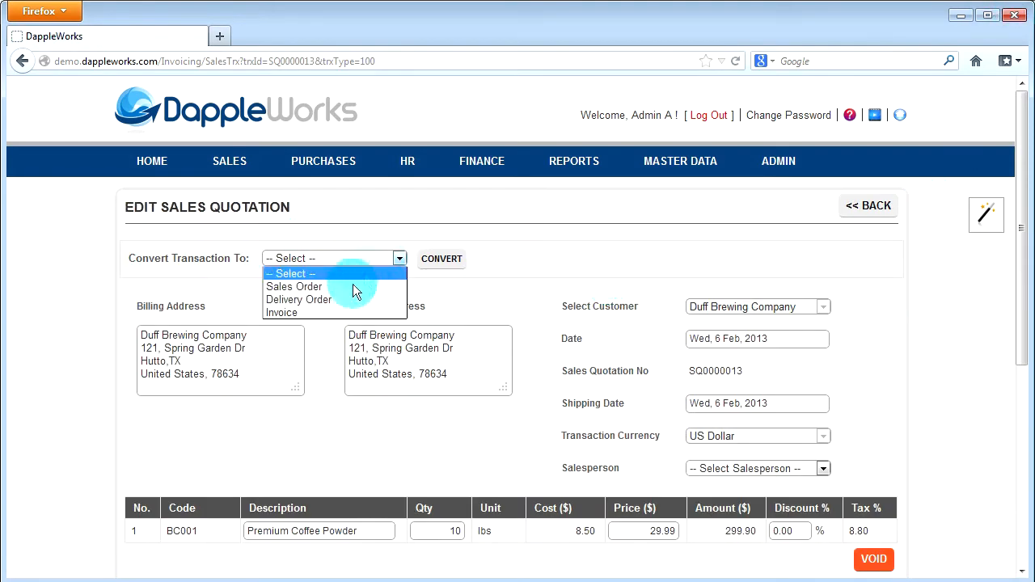
left_click(328, 313)
left_click(454, 263)
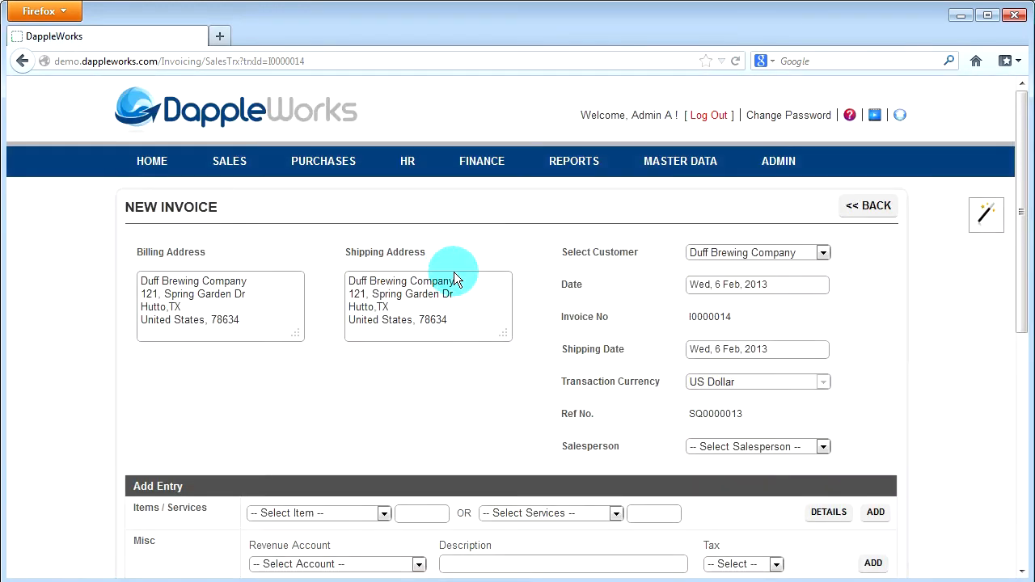
Step: Assign a salesperson to the new invoice and update it
left_click(815, 447)
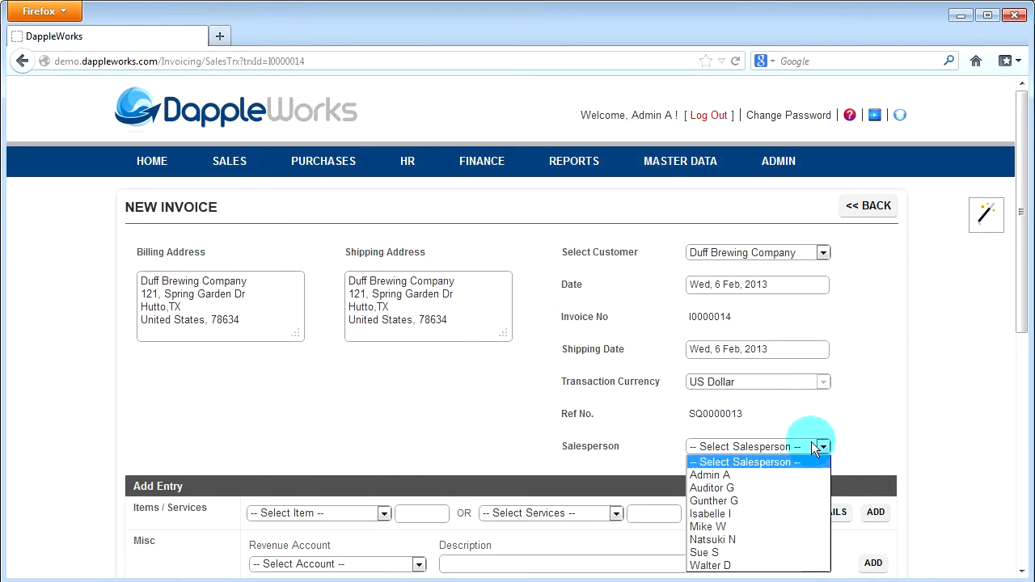
left_click(726, 527)
left_click_drag(1020, 323, 1017, 518)
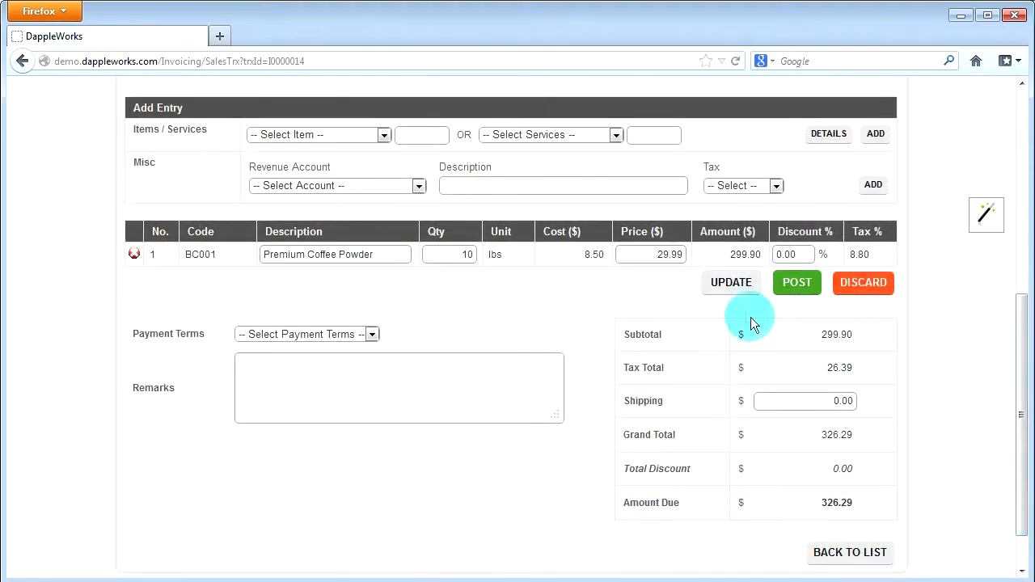
left_click(732, 291)
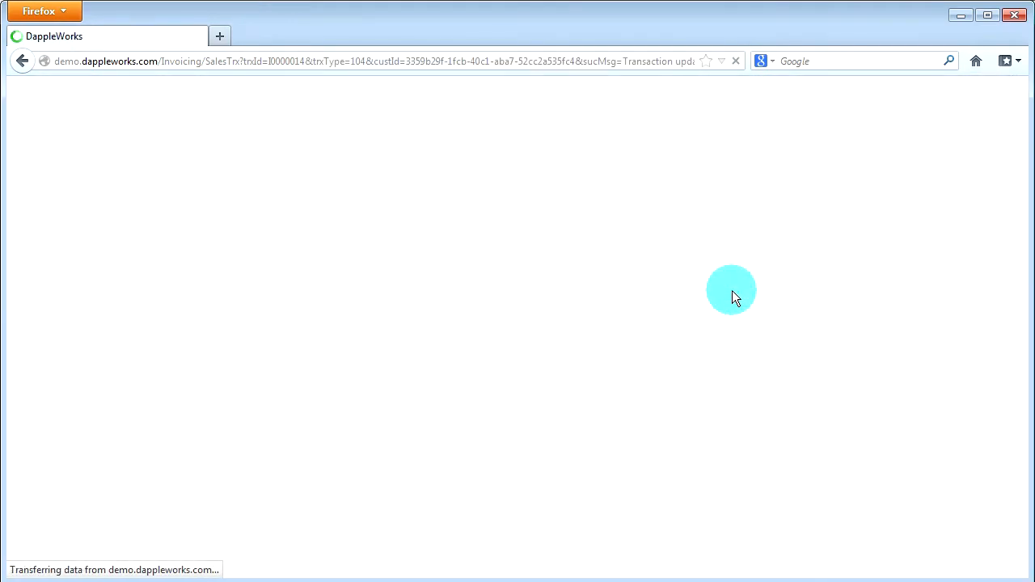
Step: Post the Duff Brewing Company invoice and confirm the posting
left_click_drag(1016, 284, 1003, 520)
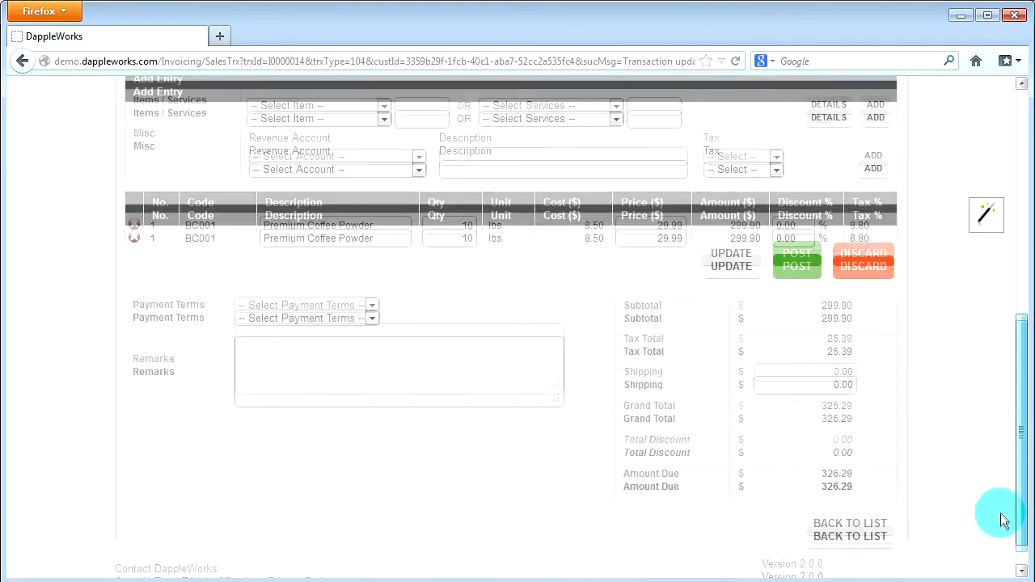
left_click(793, 257)
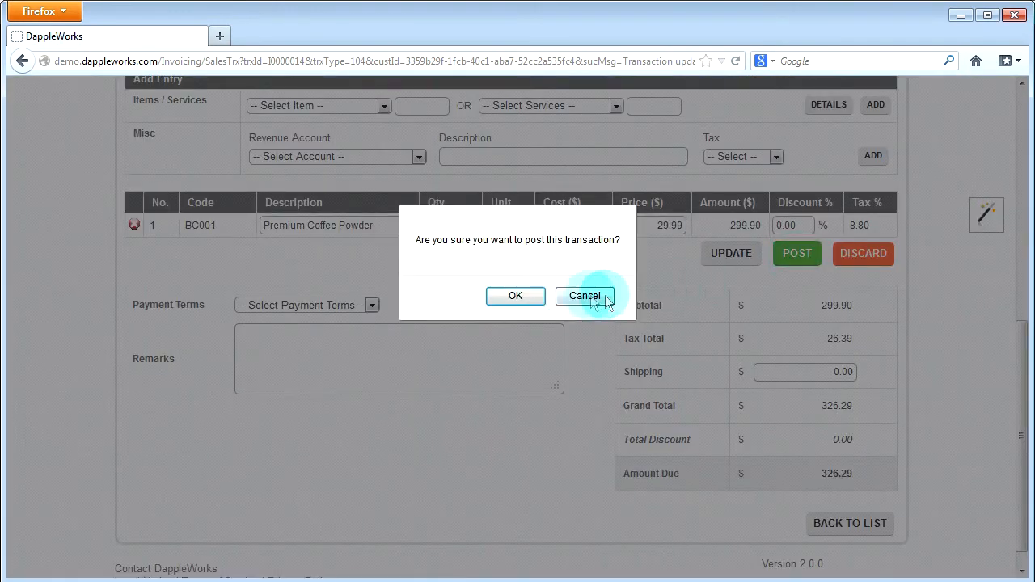
left_click(527, 296)
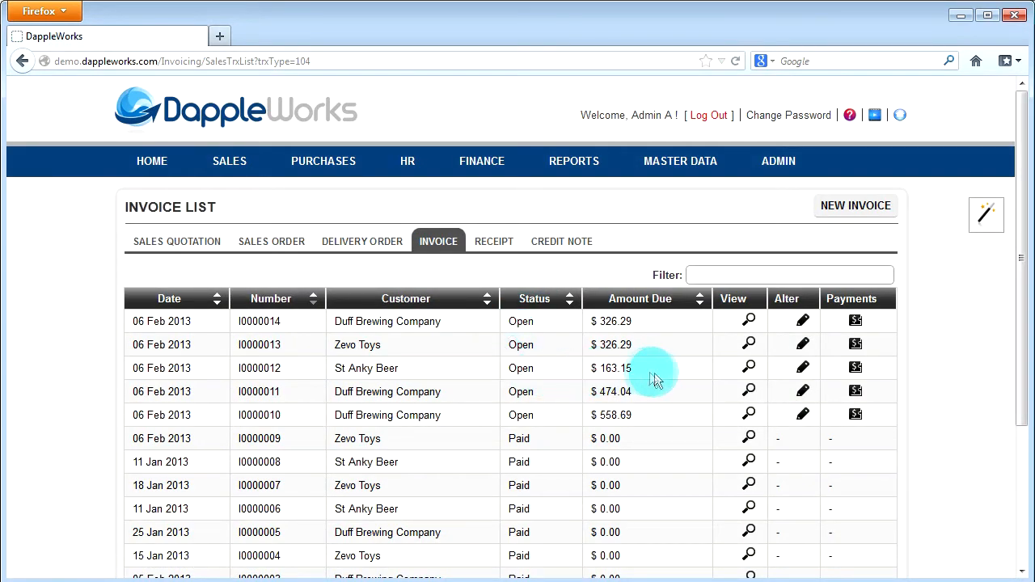
Step: Start receiving an invoice payment from the sales area and choose Duff Brewing Company as the paying customer
left_click(243, 167)
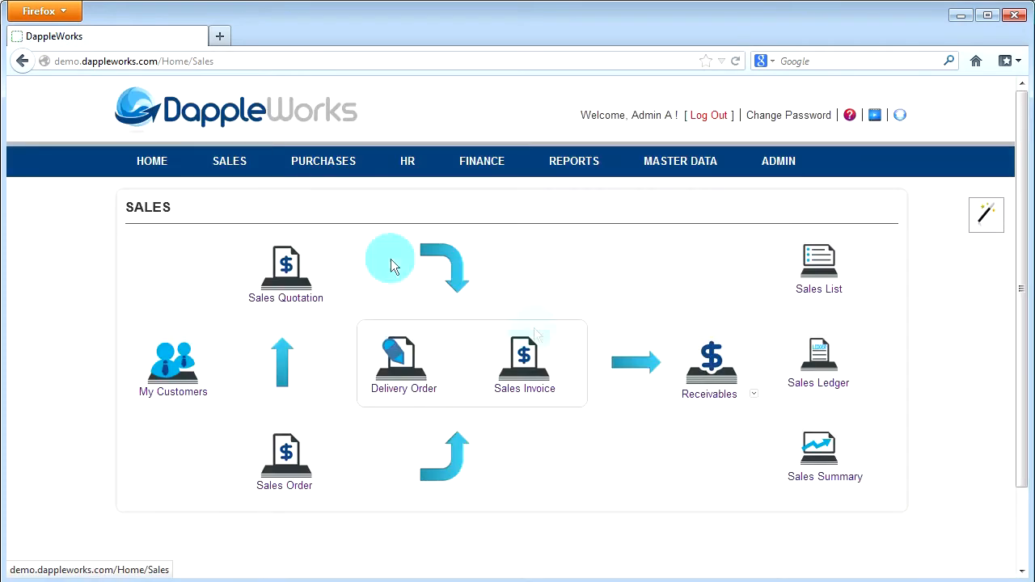
left_click(752, 392)
left_click(749, 413)
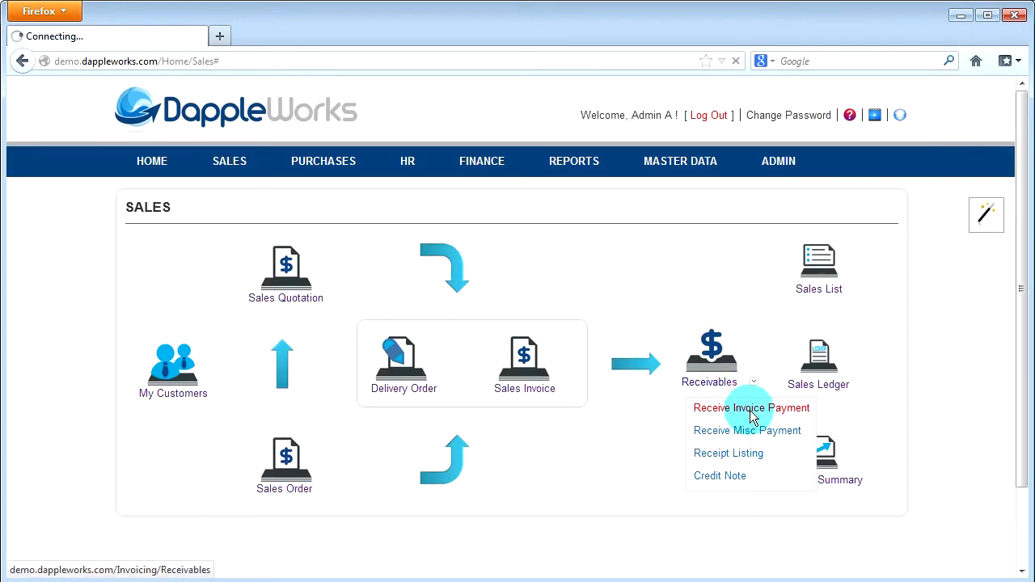
left_click(404, 252)
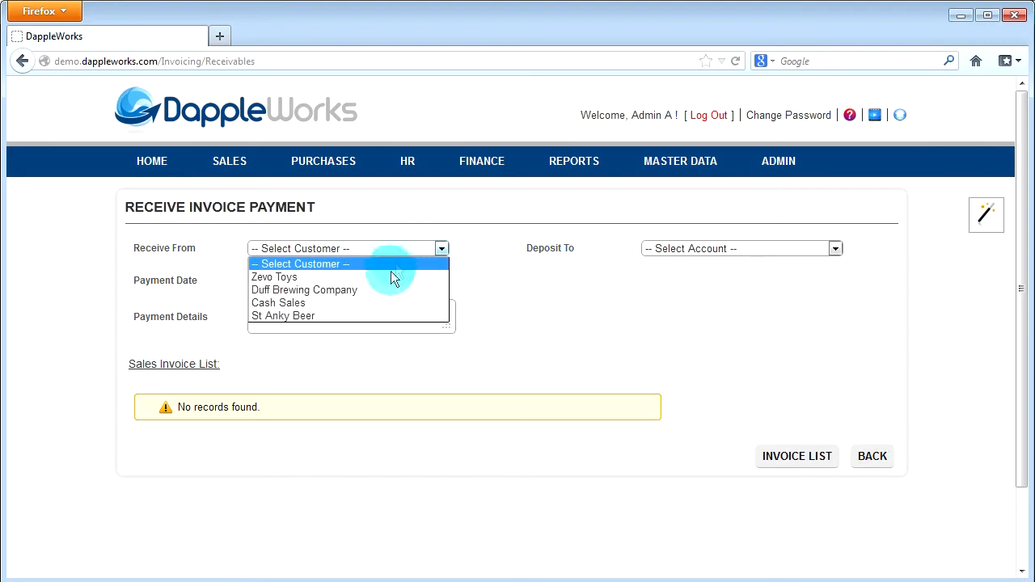
left_click(383, 290)
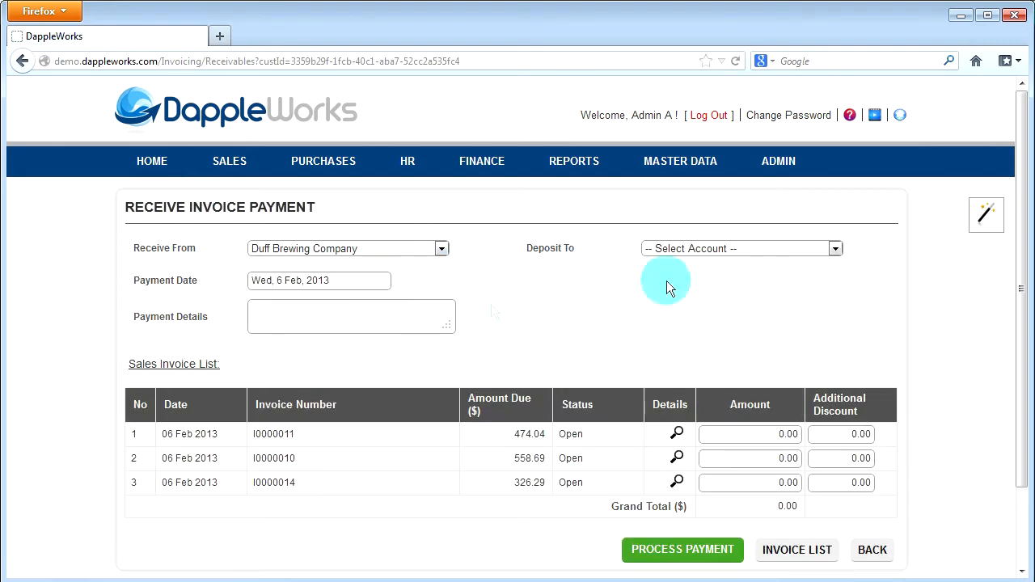
Step: Set the payment to be deposited to AICity Bank and enter "Paid" as the payment details
left_click(803, 253)
left_click(737, 302)
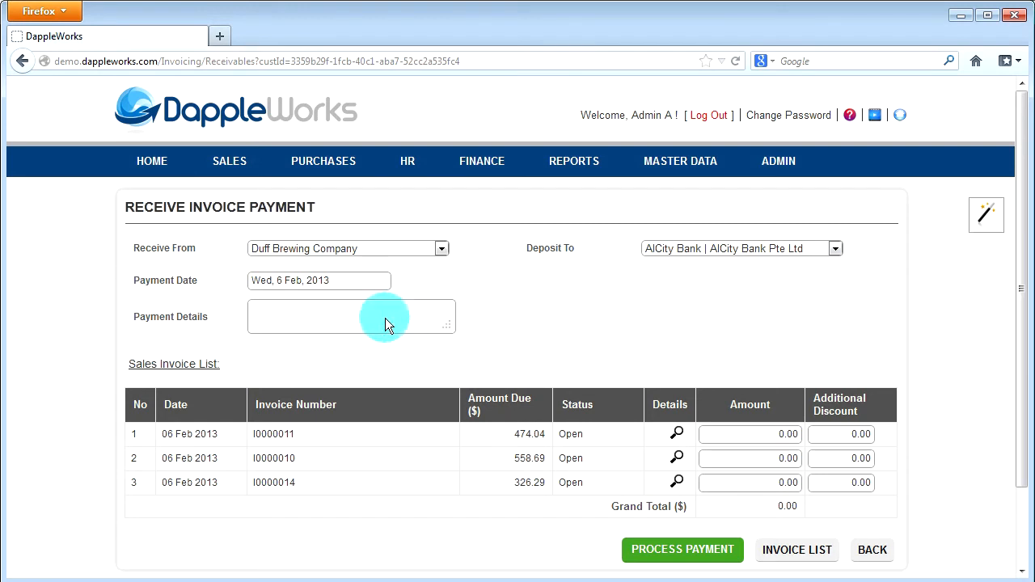
type("Paid")
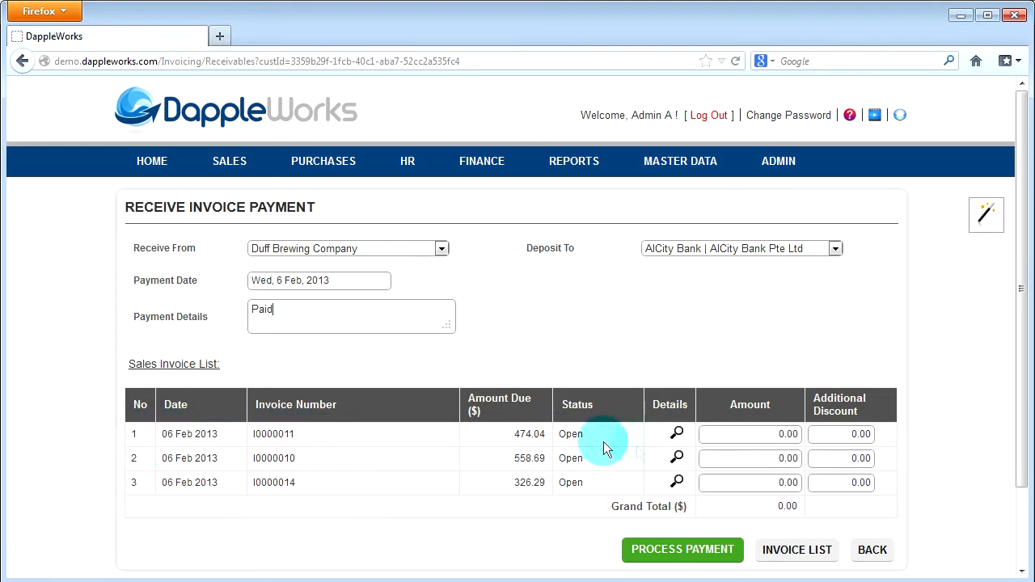
Step: Allocate 558.69 to the second listed invoice and 100 to the third, and process the payment, accepting the payment checklist
left_click(767, 459)
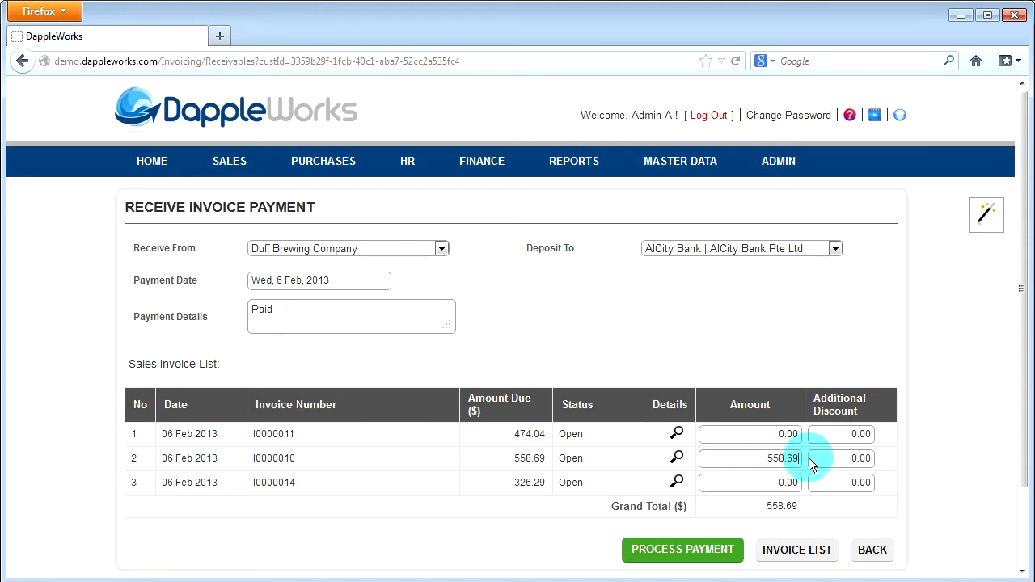
left_click(768, 483)
type("100")
left_click(816, 484)
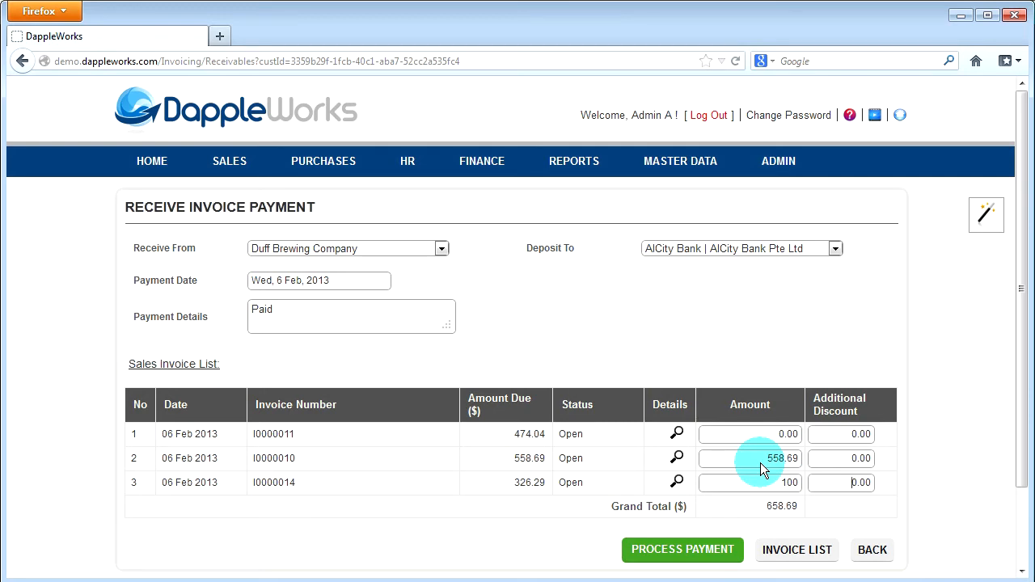
left_click(730, 557)
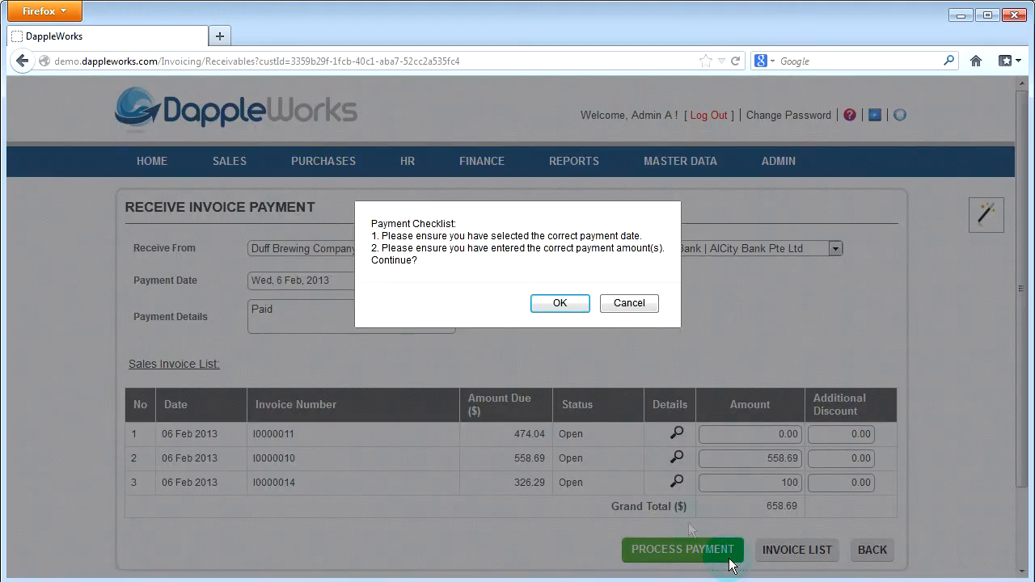
left_click(545, 308)
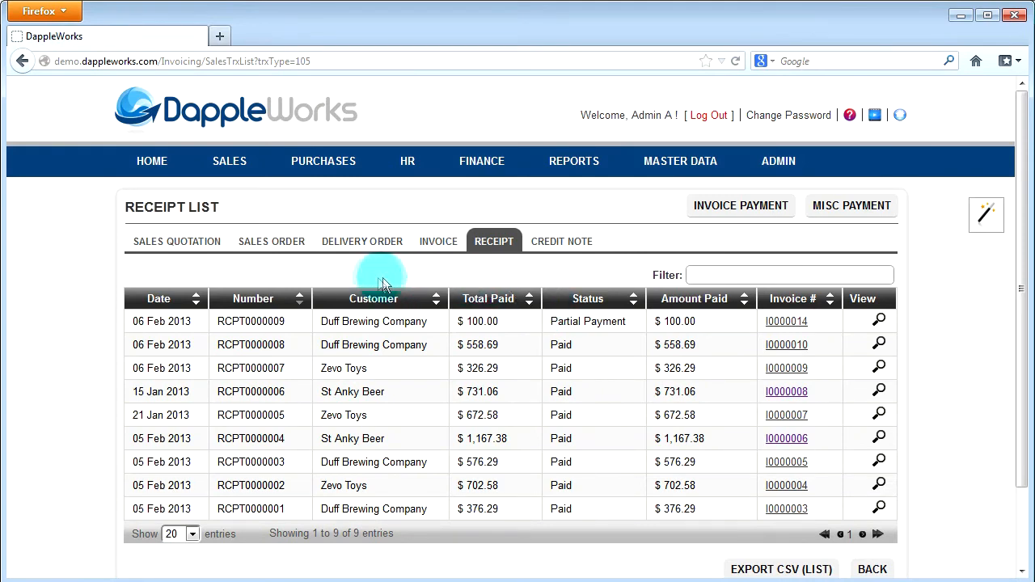
Step: Process a 226.29 payment for the partially paid Duff Brewing Company invoice, deposited to AICity Bank with the details "Paid"
left_click(428, 247)
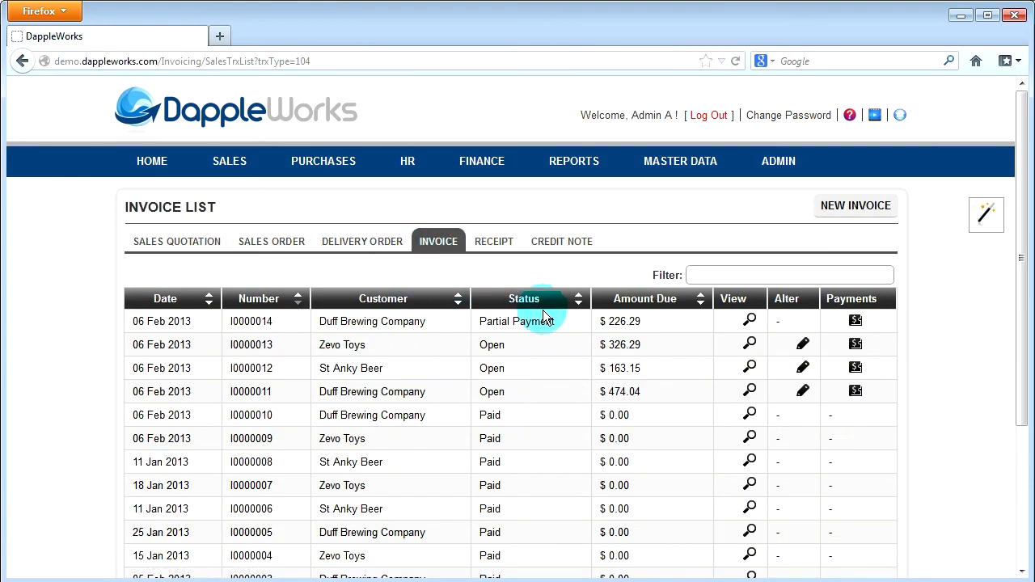
left_click(855, 322)
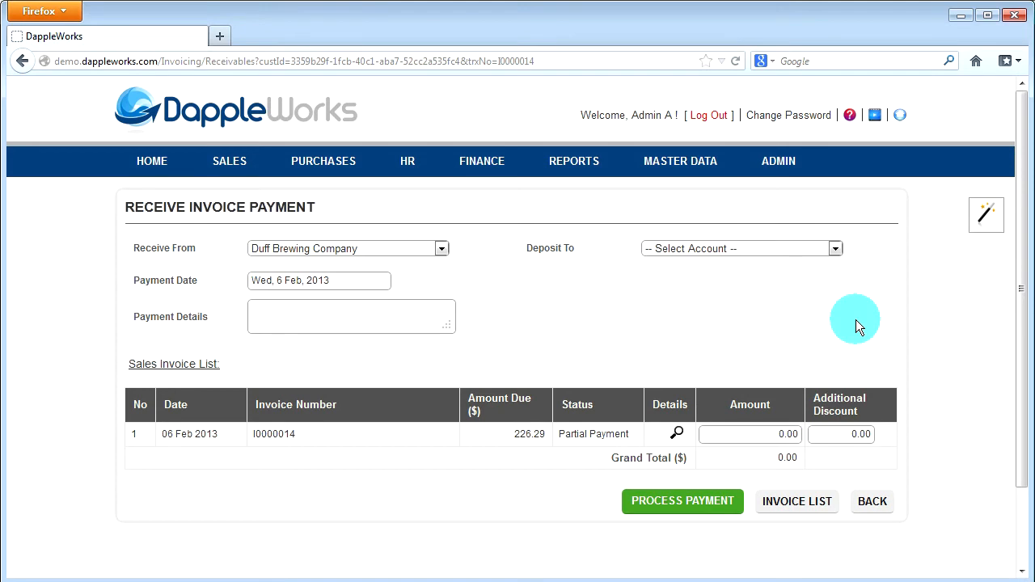
left_click(814, 245)
left_click(778, 303)
left_click(291, 317)
type("Paid")
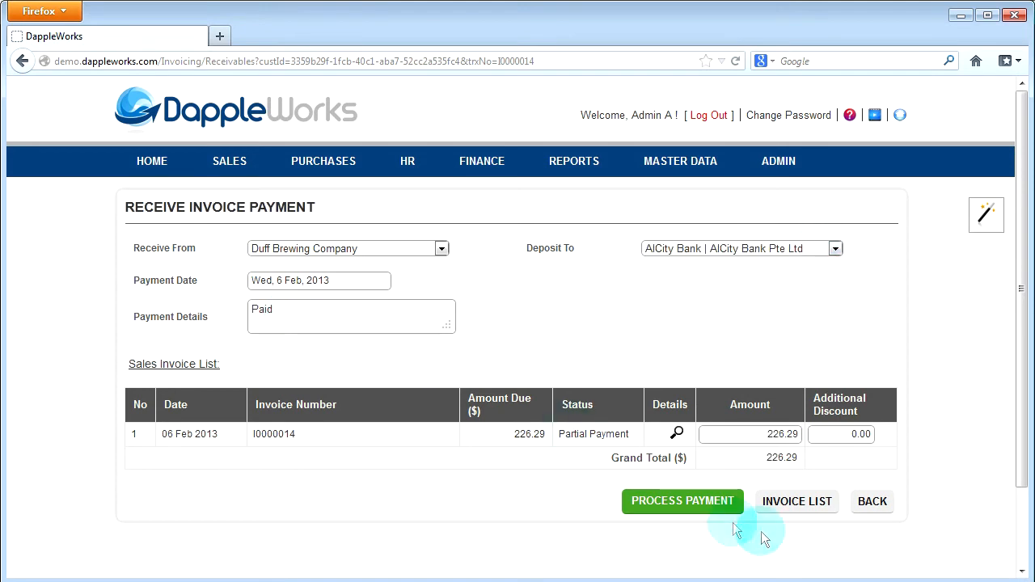
left_click(698, 507)
left_click(552, 299)
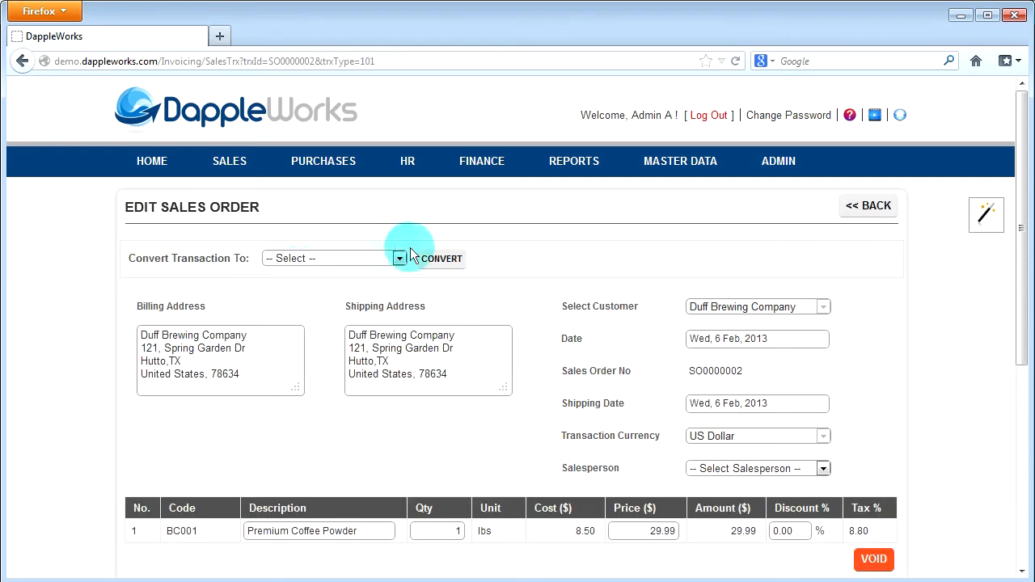
Step: Open the Duff Brewing Company sales order for one Premium Coffee Powder and convert it to a sales quotation
left_click(398, 258)
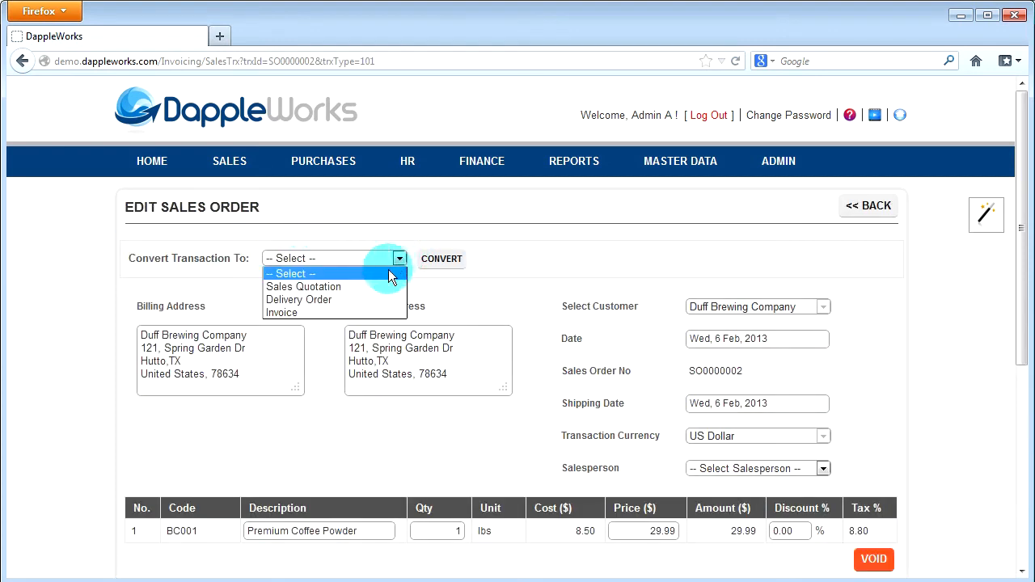
left_click(373, 287)
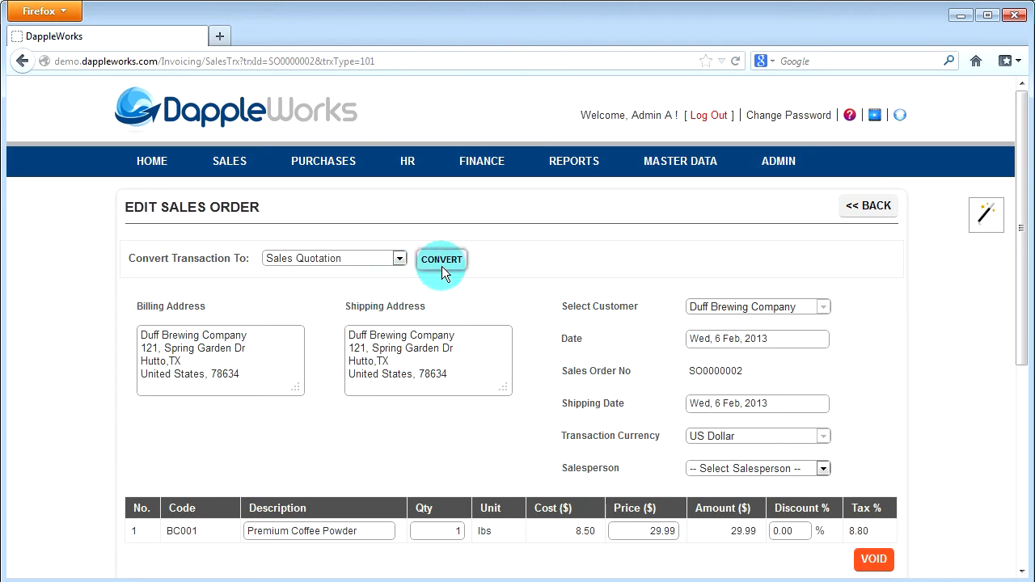
left_click(442, 259)
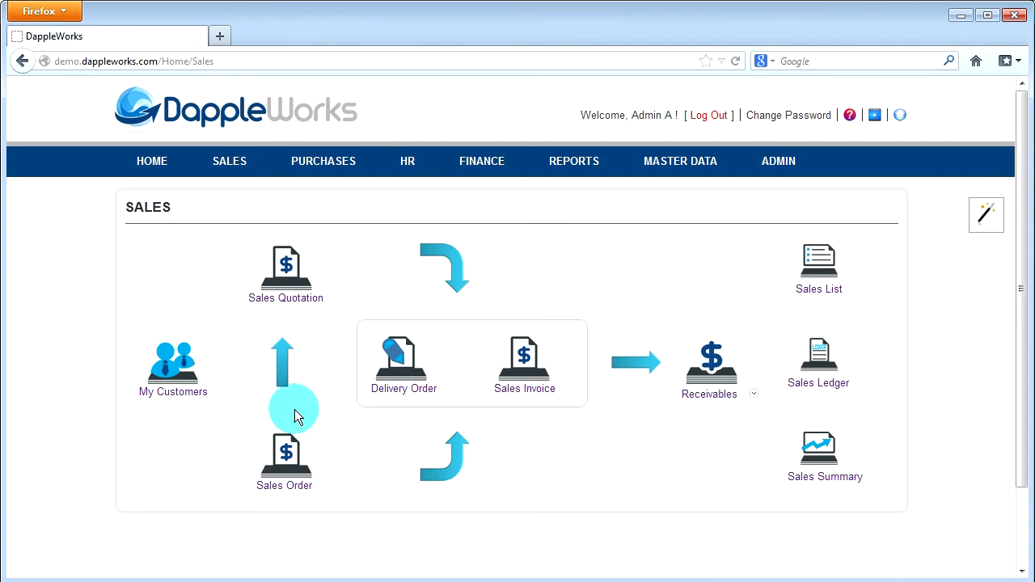
Step: Open the Duff Brewing Company sales quotation for 10 Premium Coffee Powder and convert it to an invoice
left_click(313, 244)
left_click(398, 259)
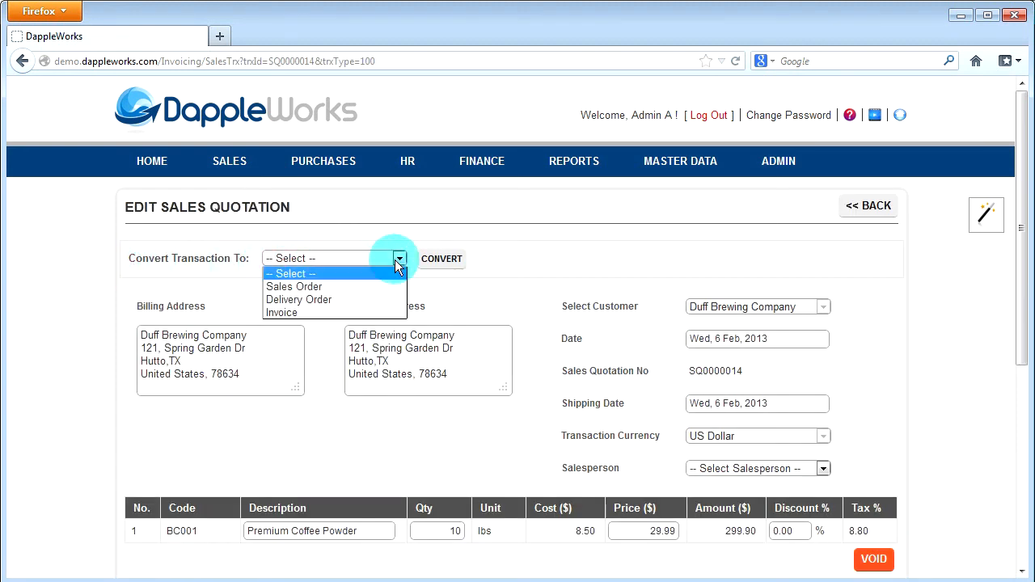
left_click(323, 313)
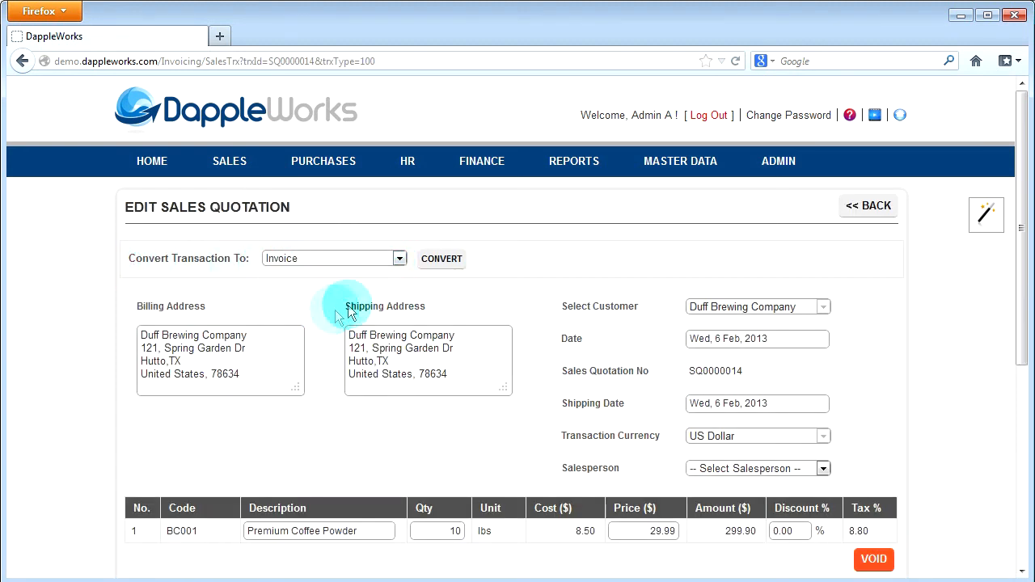
left_click(435, 265)
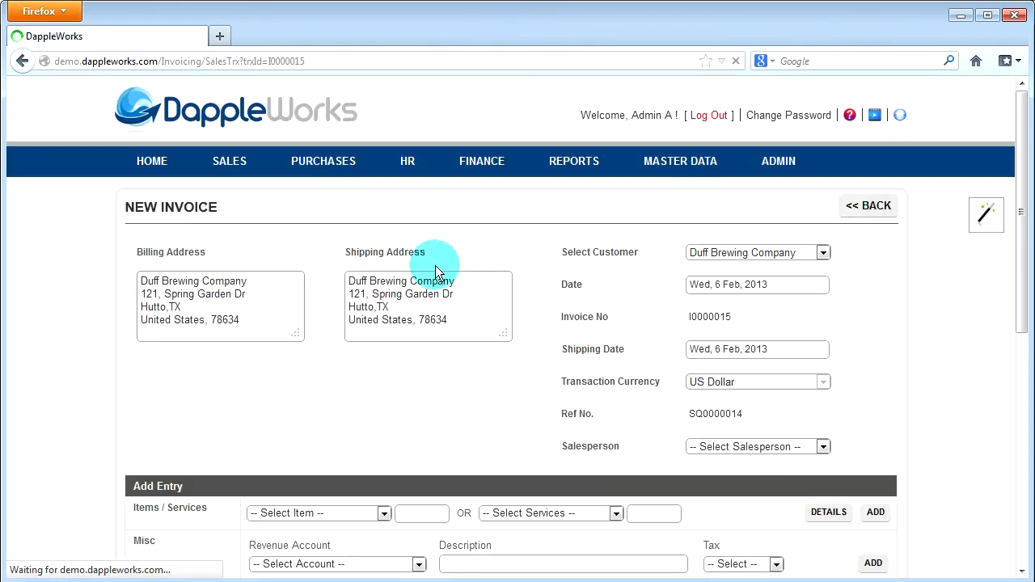